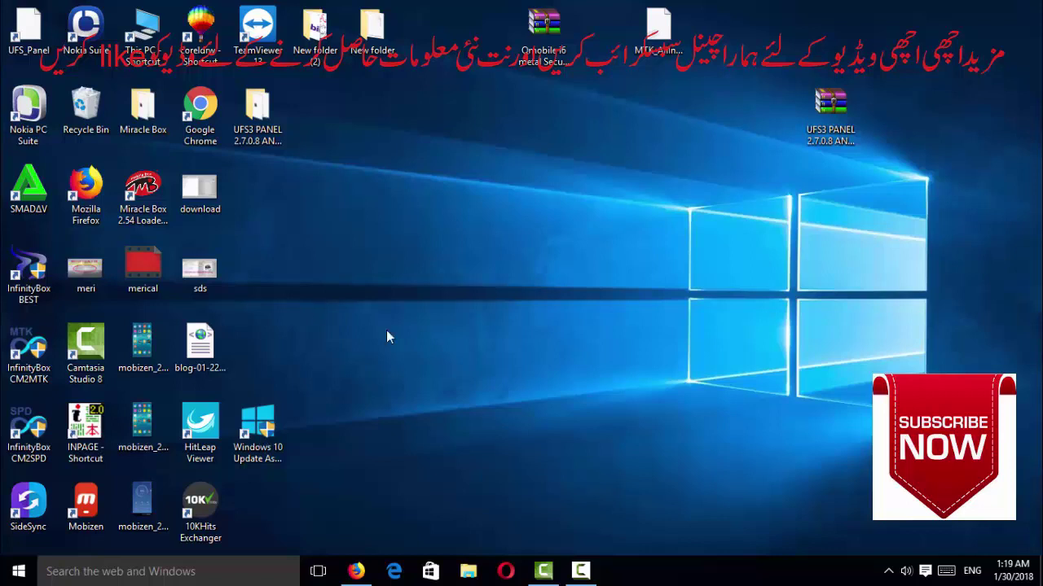
- Open the UFS3 PANEL 2.7.0.8 AND ALL SOFTWARE folder on the desktop
click(247, 143)
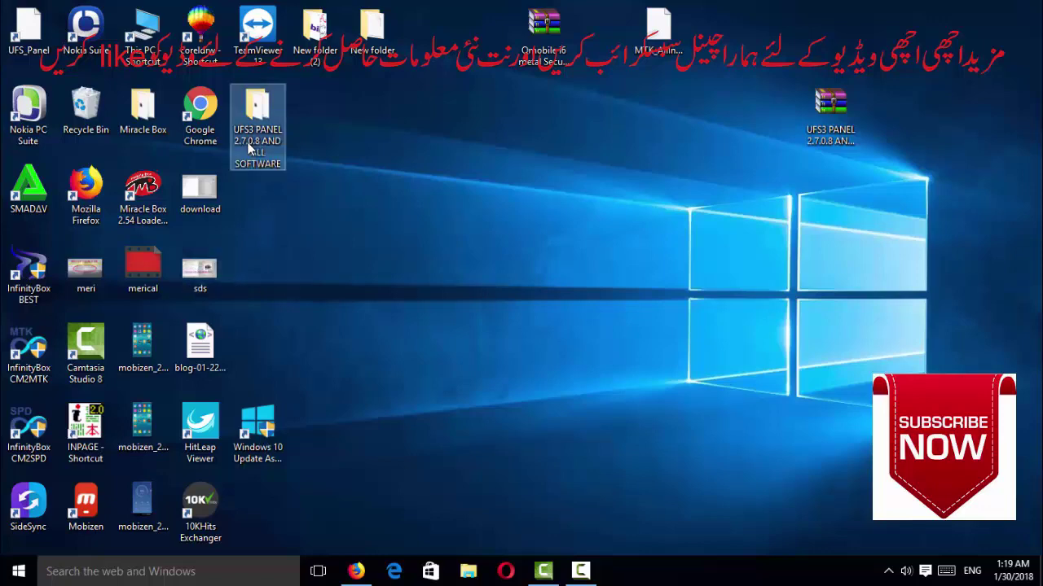
double_click(246, 141)
click(248, 147)
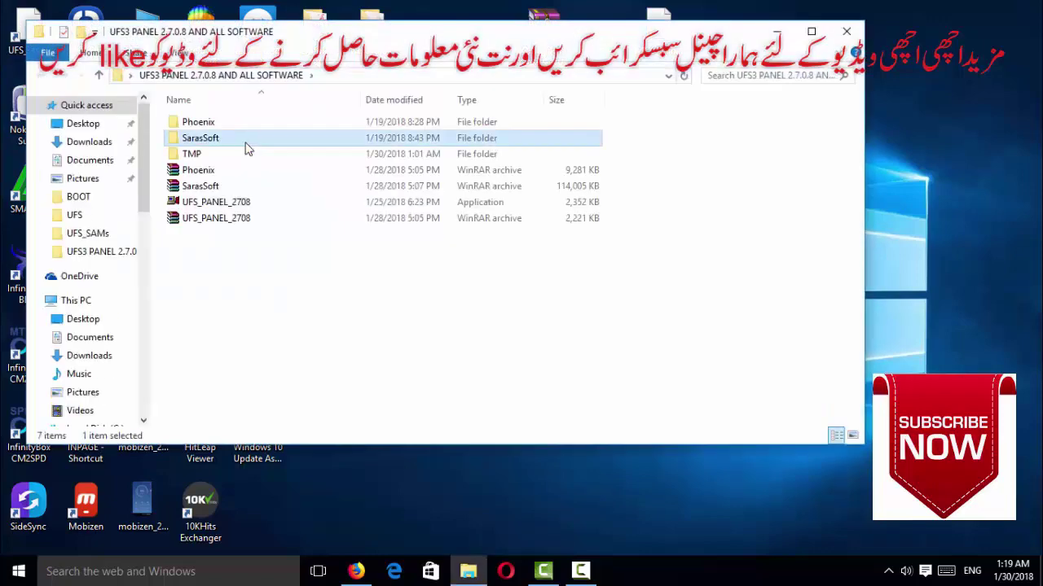
- Delete the UFS_PANEL_2708 application and the Phoenix, SarasSoft and TMP folders, keeping only the three WinRAR archives
click(214, 220)
click(199, 205)
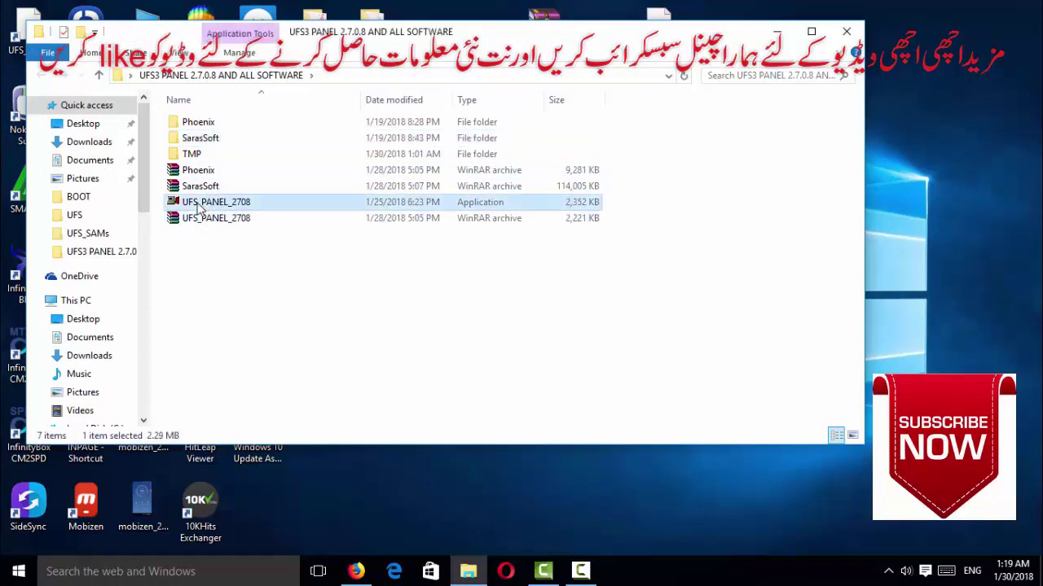
double_click(198, 206)
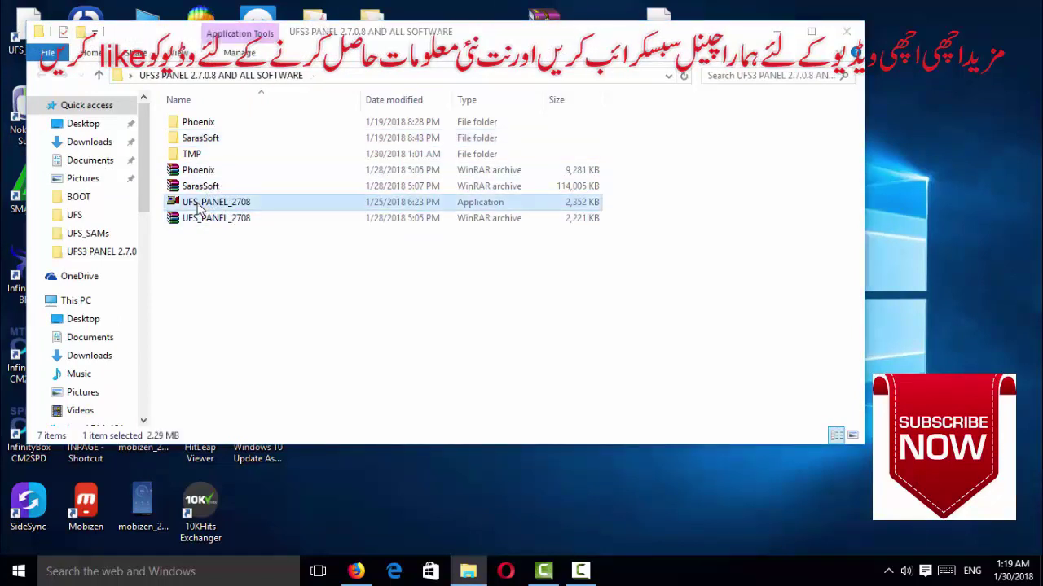
click(185, 129)
key(Delete)
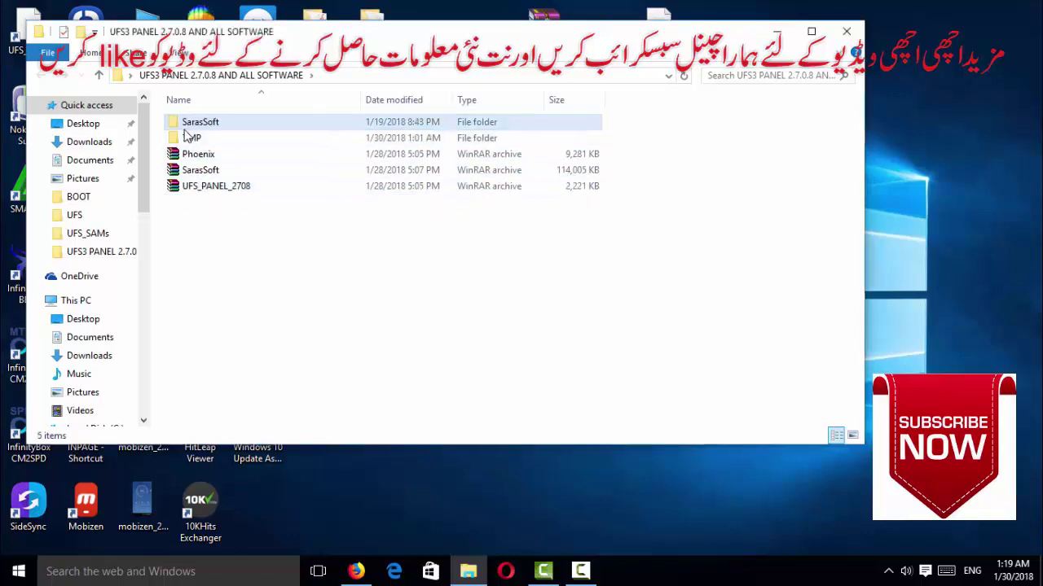
click(188, 123)
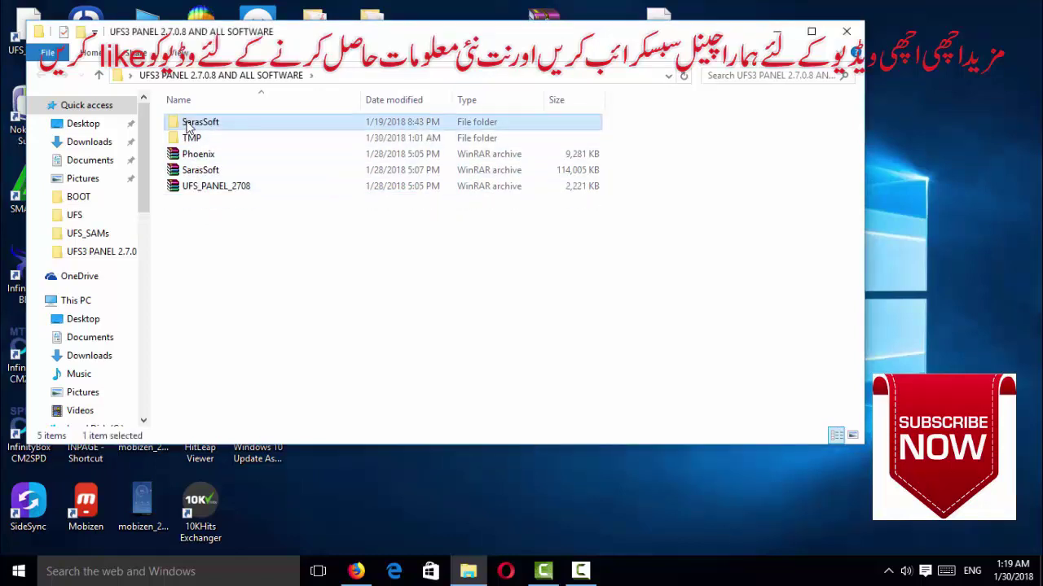
key(Delete)
click(188, 126)
key(Delete)
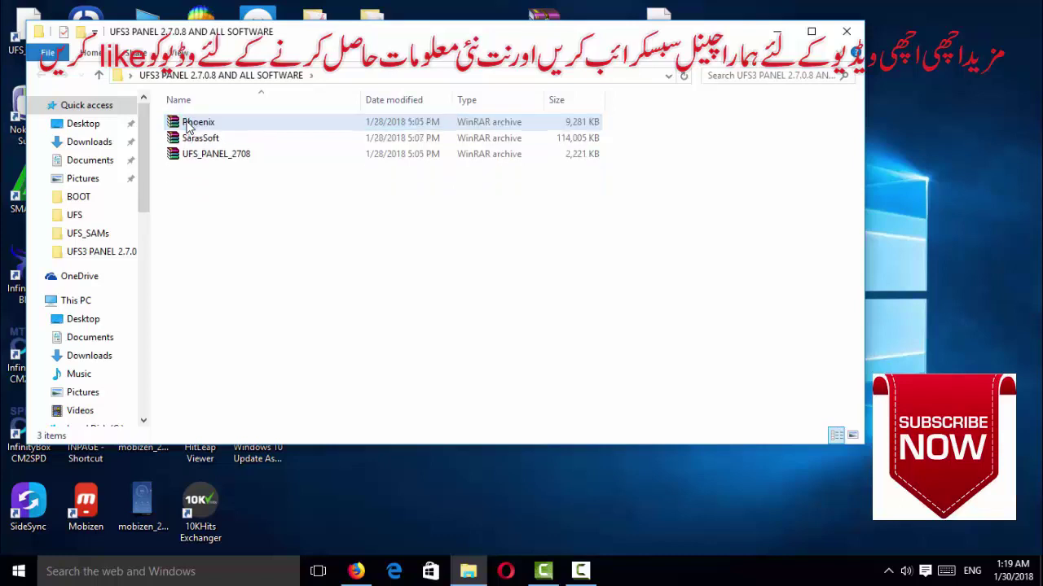
- Extract the UFS_PANEL_2708 archive directly into the current folder
right_click(189, 163)
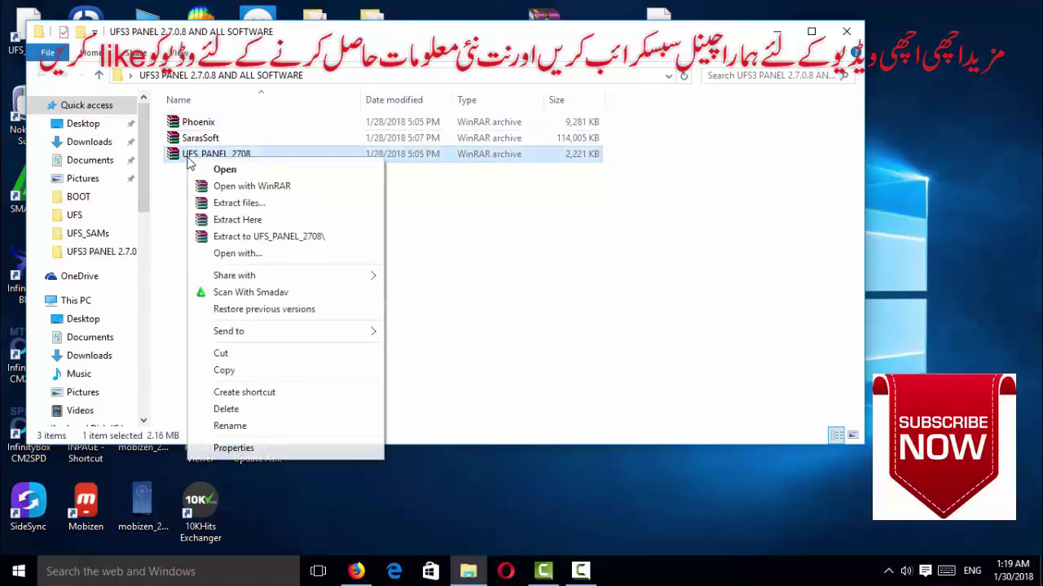
click(218, 207)
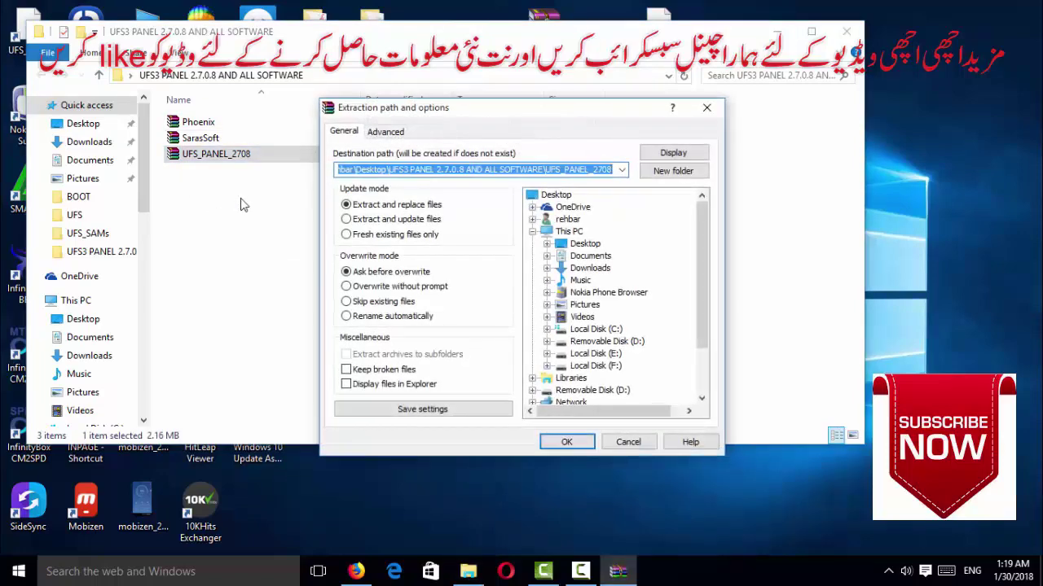
click(712, 106)
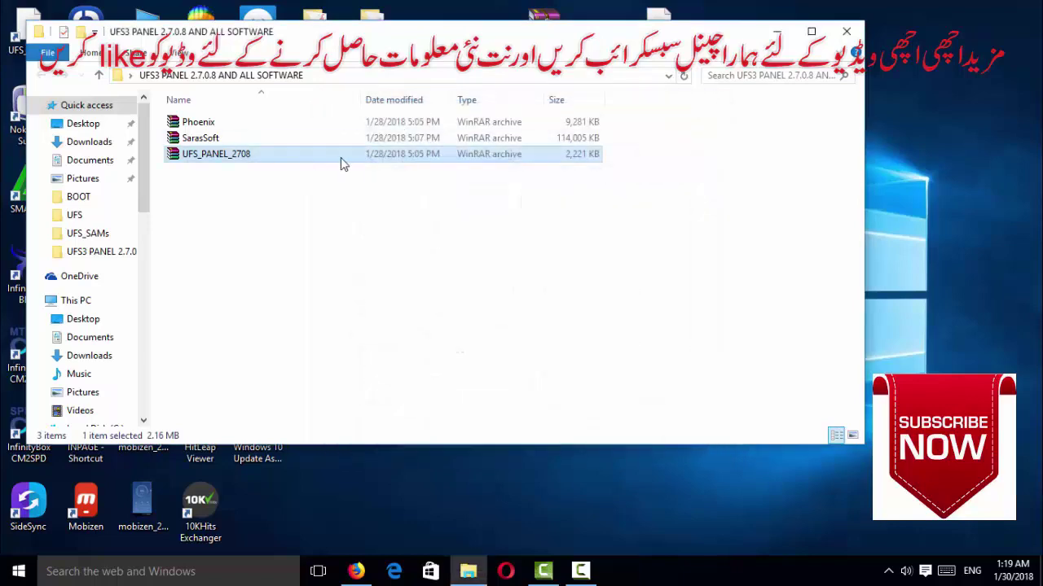
right_click(343, 153)
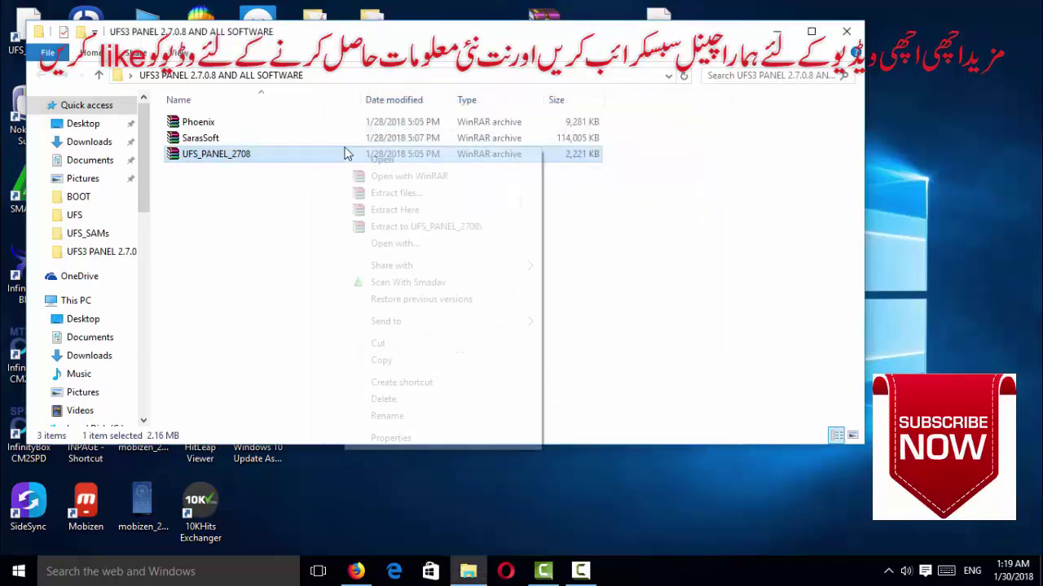
click(359, 211)
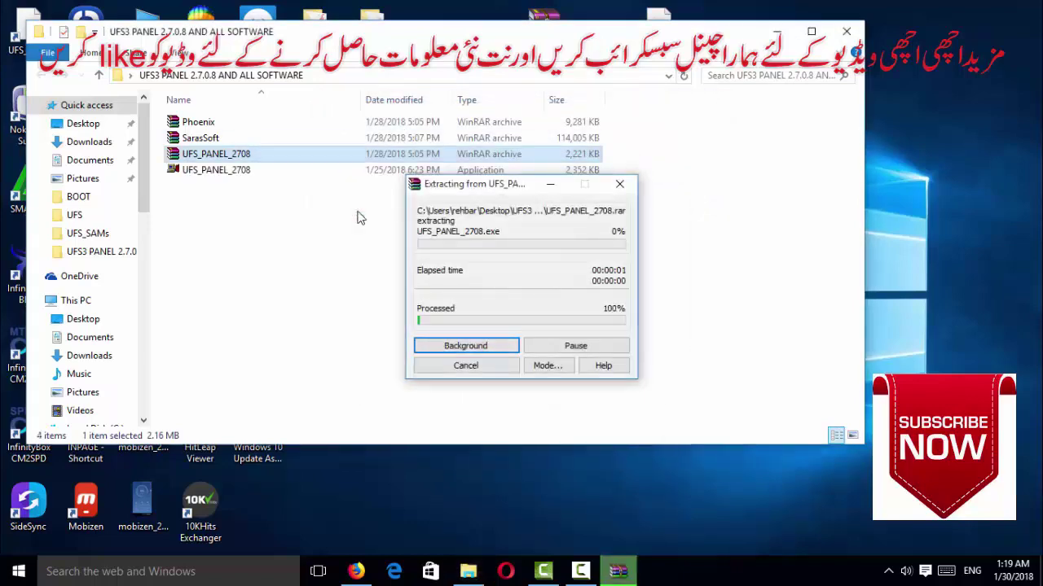
- Extract the SarasSoft and Phoenix archives into the same folder
right_click(198, 140)
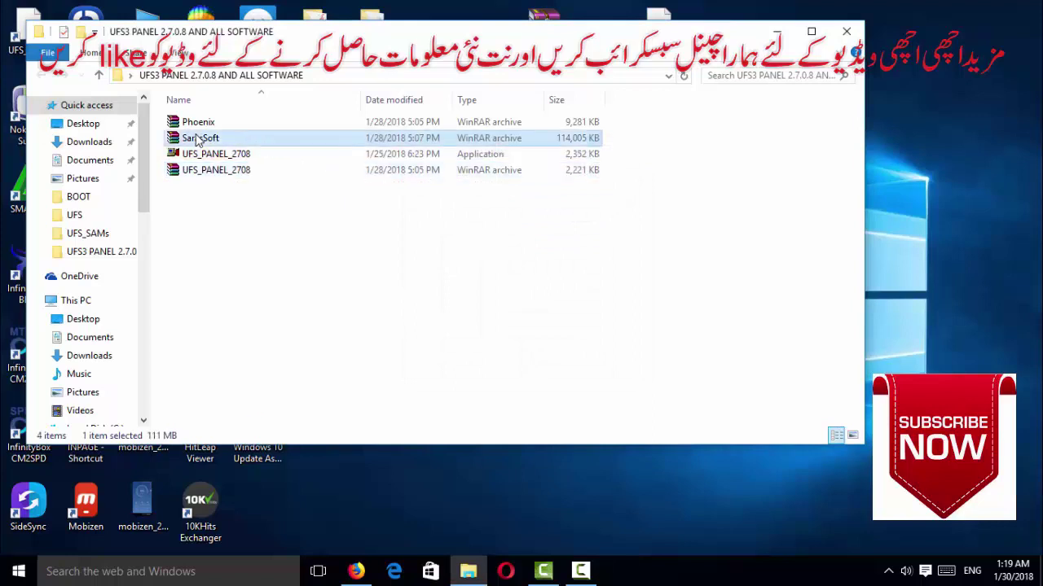
click(229, 197)
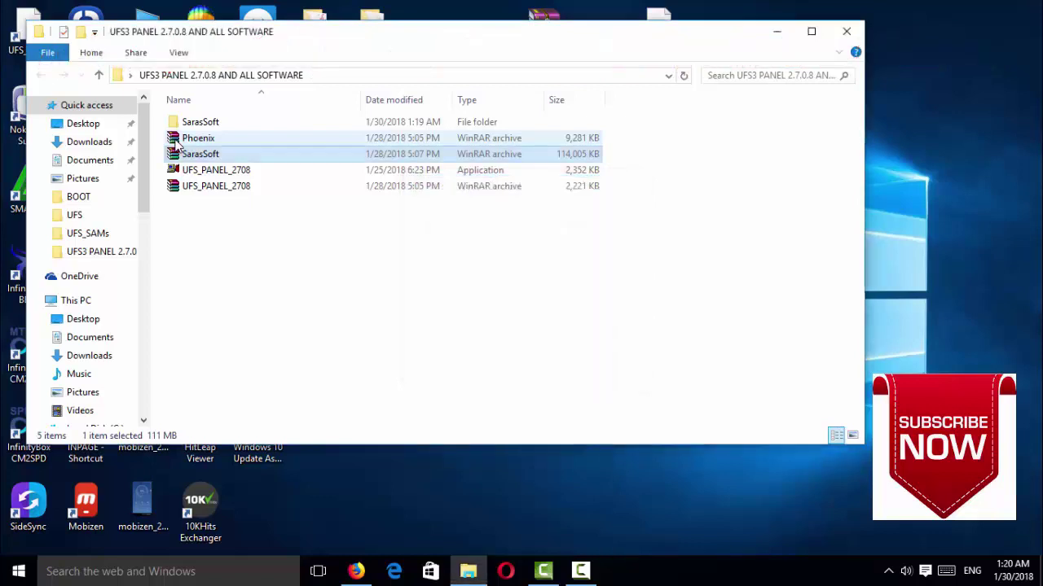
right_click(177, 142)
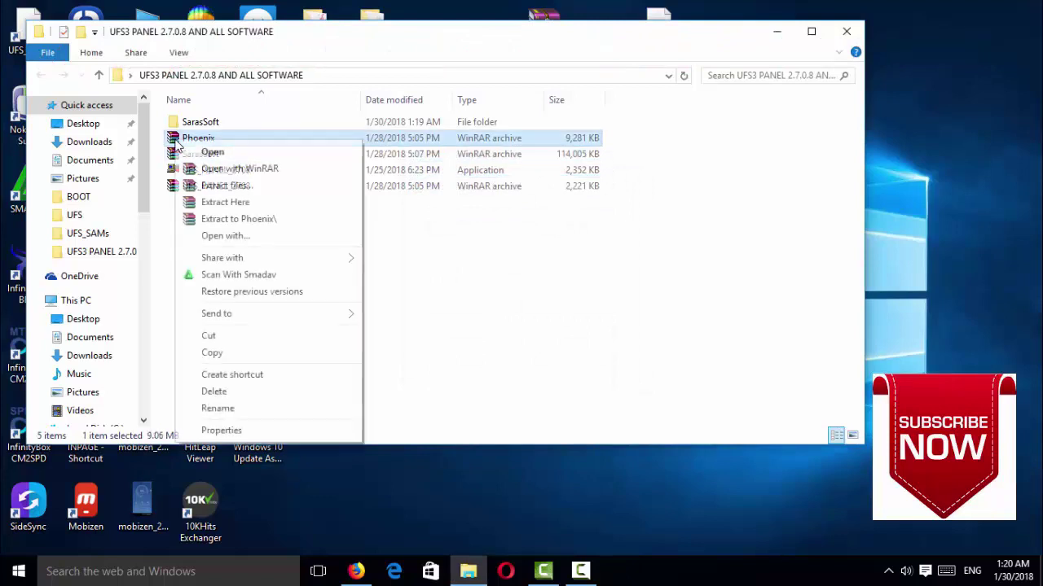
click(206, 208)
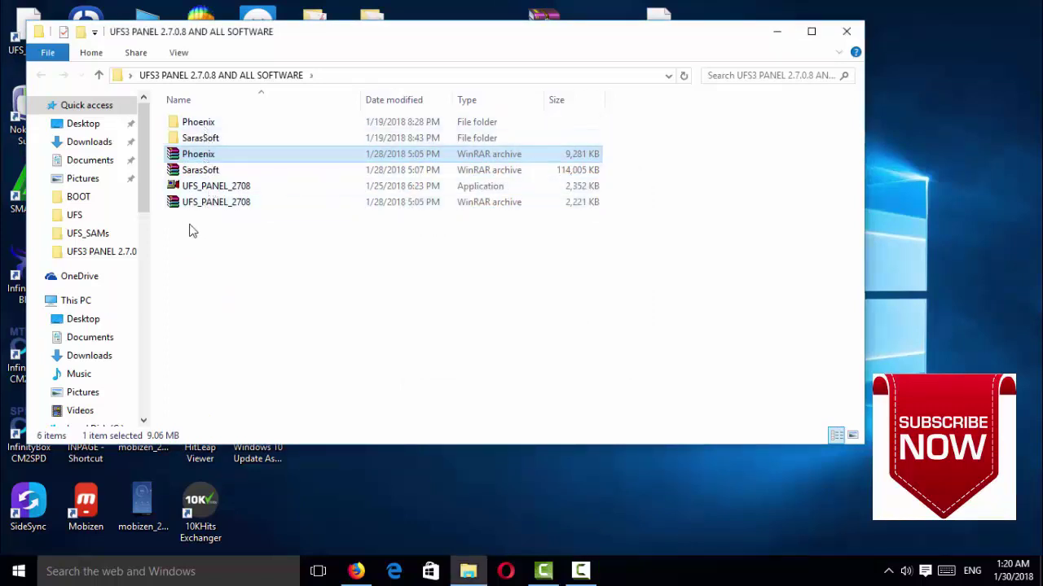
- Copy the extracted SarasSoft folder
click(157, 140)
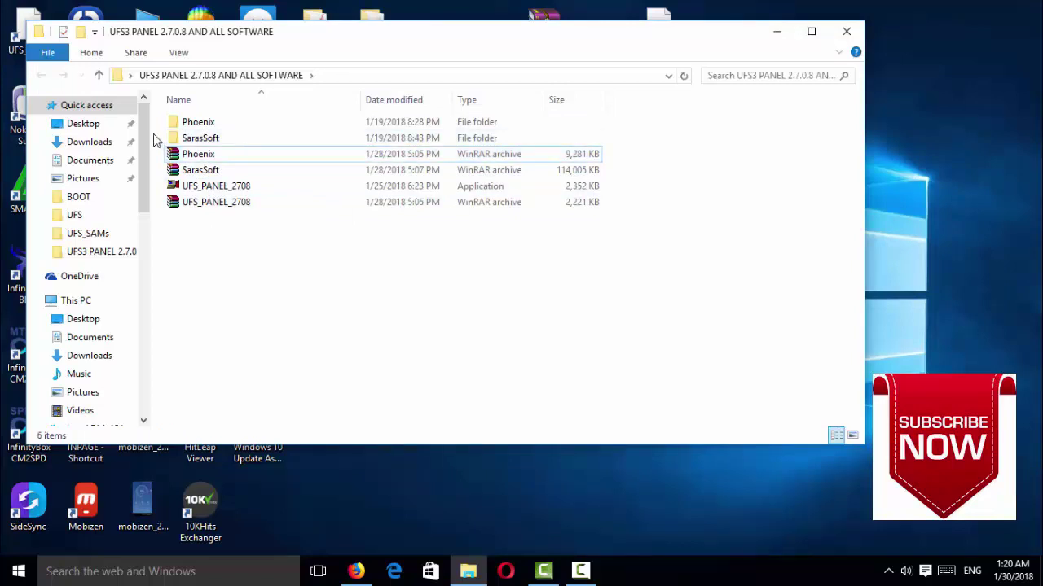
click(209, 143)
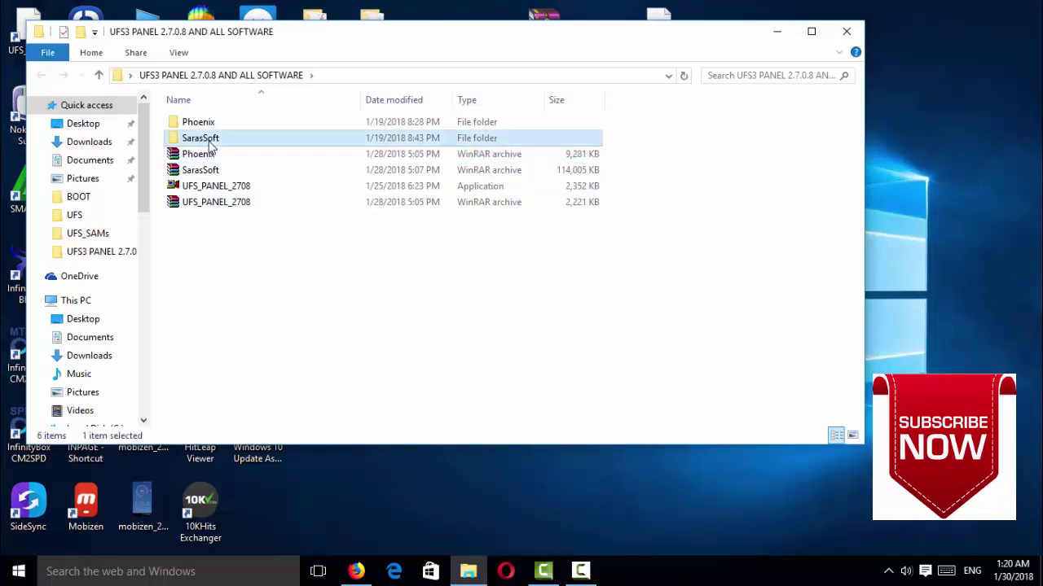
right_click(210, 145)
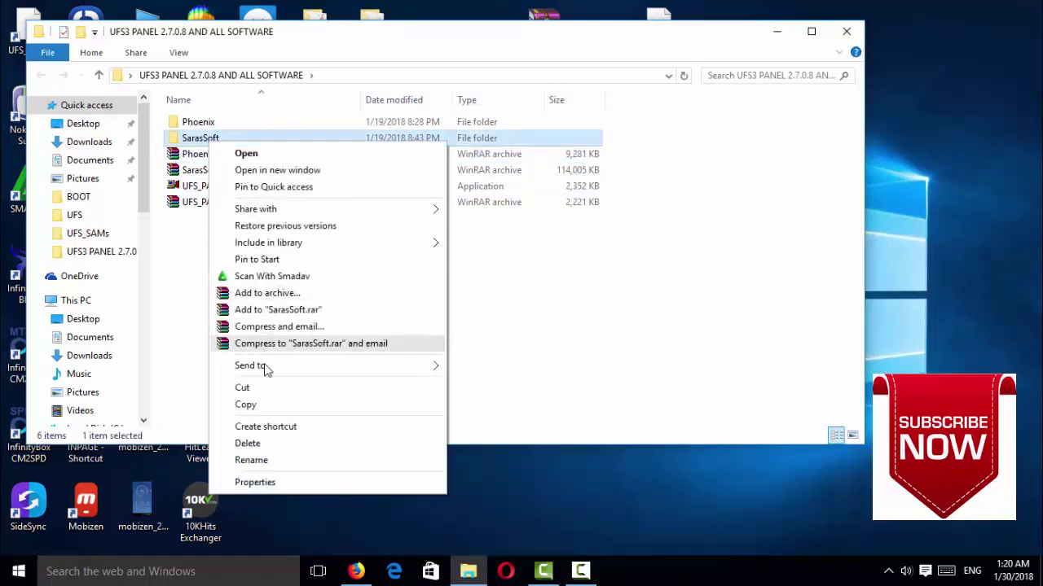
click(263, 413)
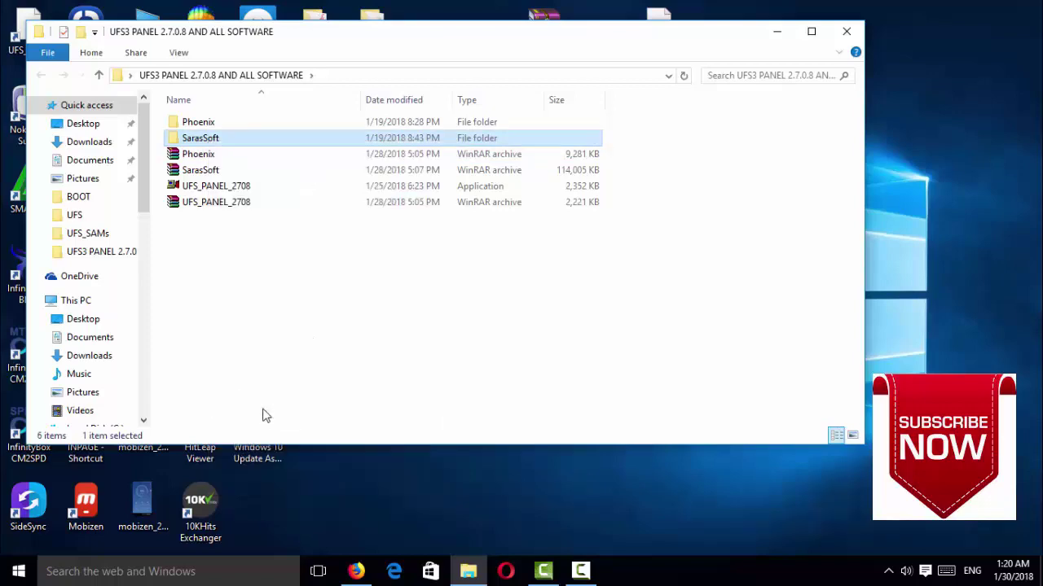
- Paste the copied folder into Program Files (x86) on Local Disk (C:), granting administrator permission
key(super+d)
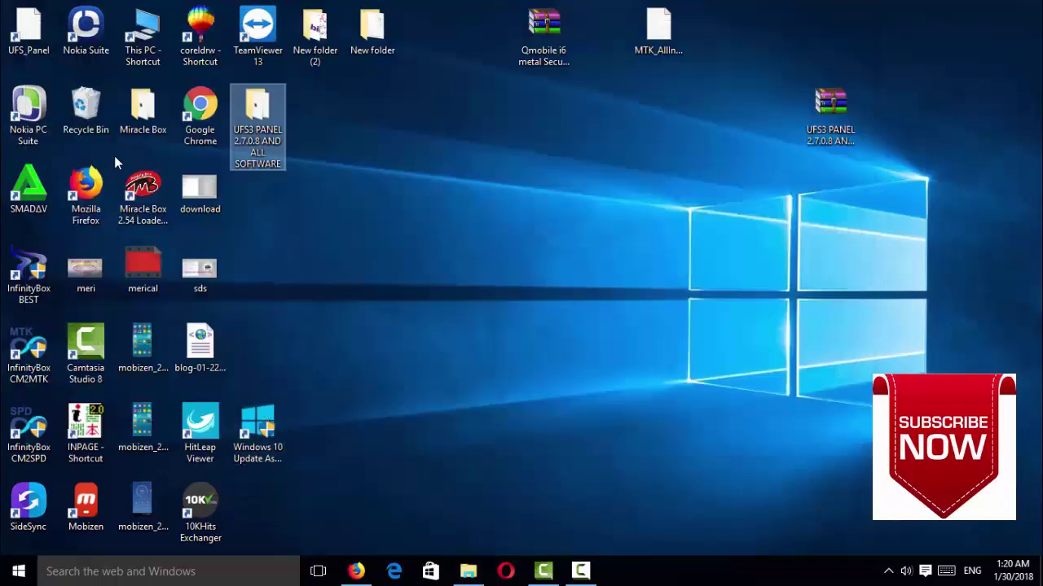
double_click(128, 50)
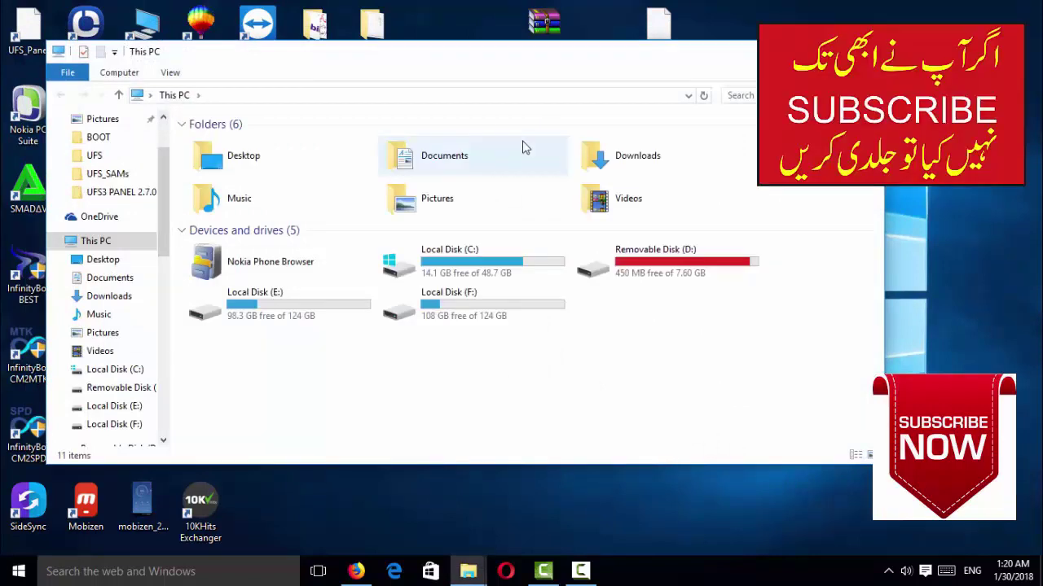
double_click(503, 265)
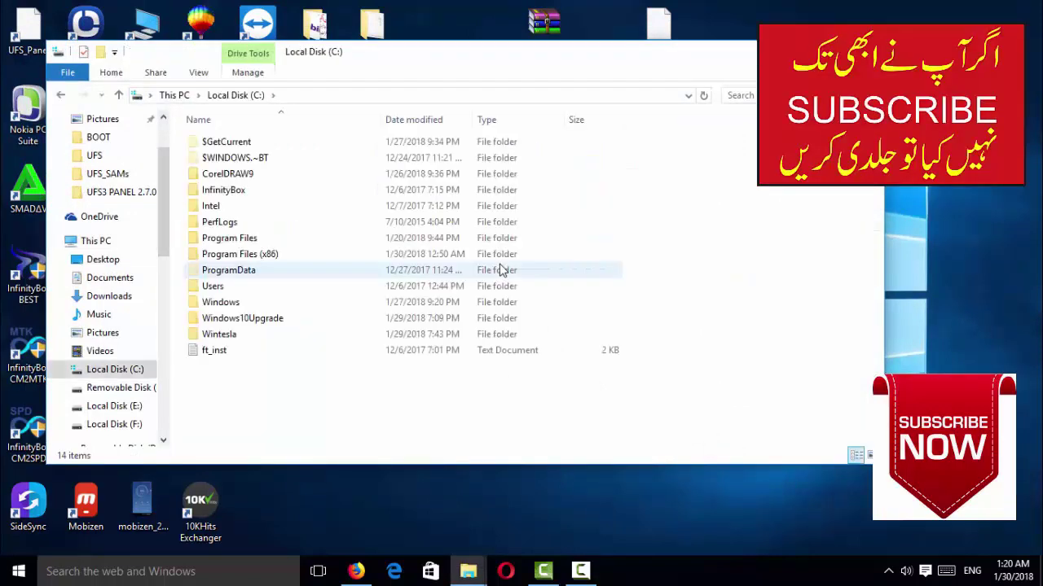
double_click(246, 255)
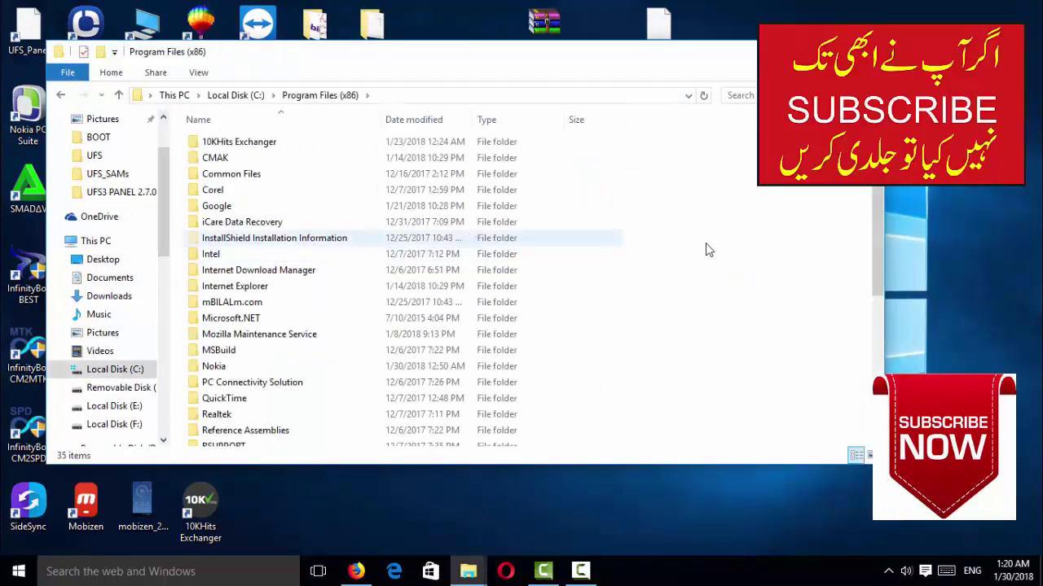
right_click(717, 248)
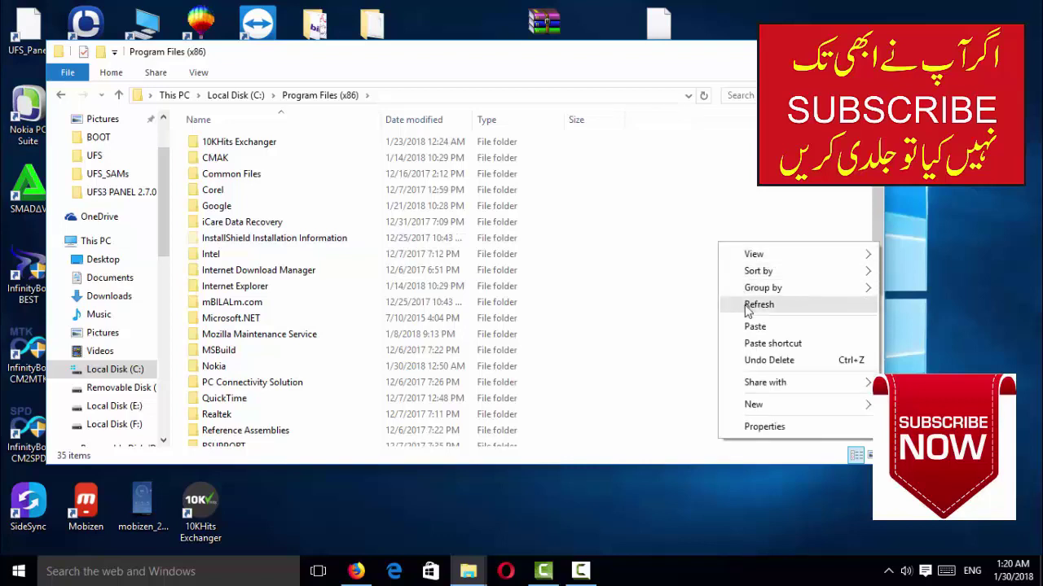
click(751, 333)
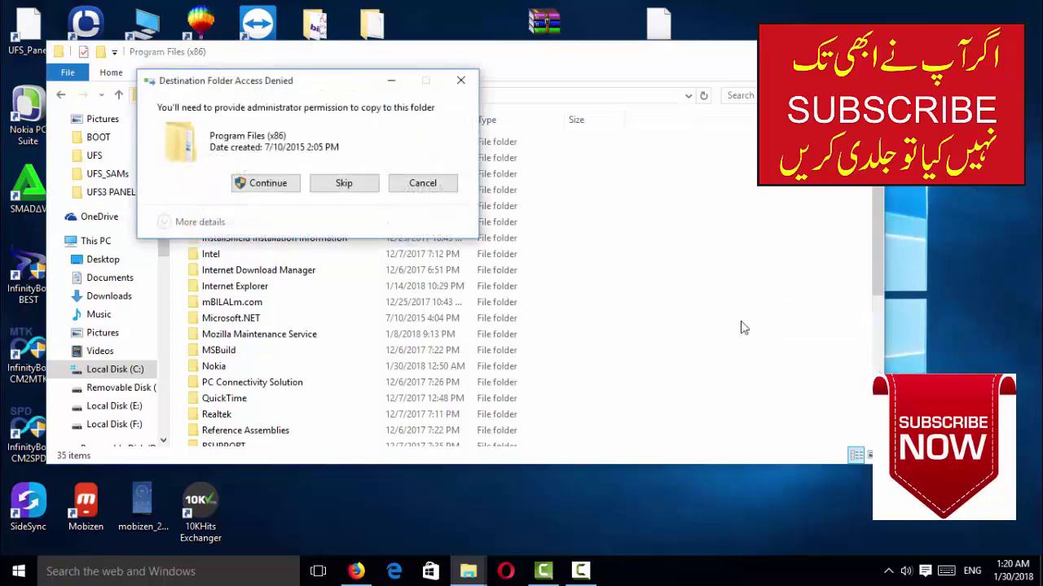
click(267, 188)
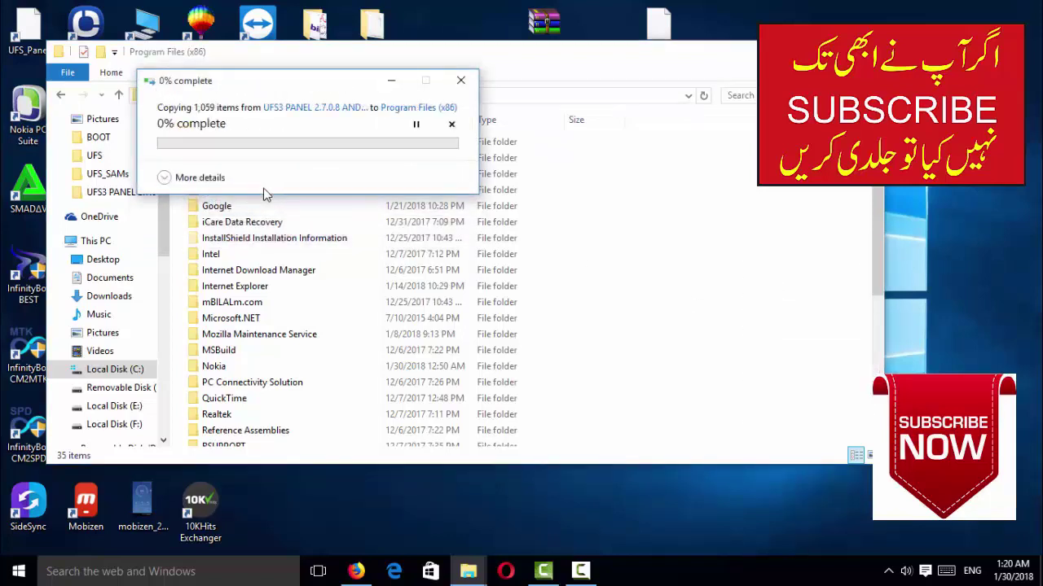
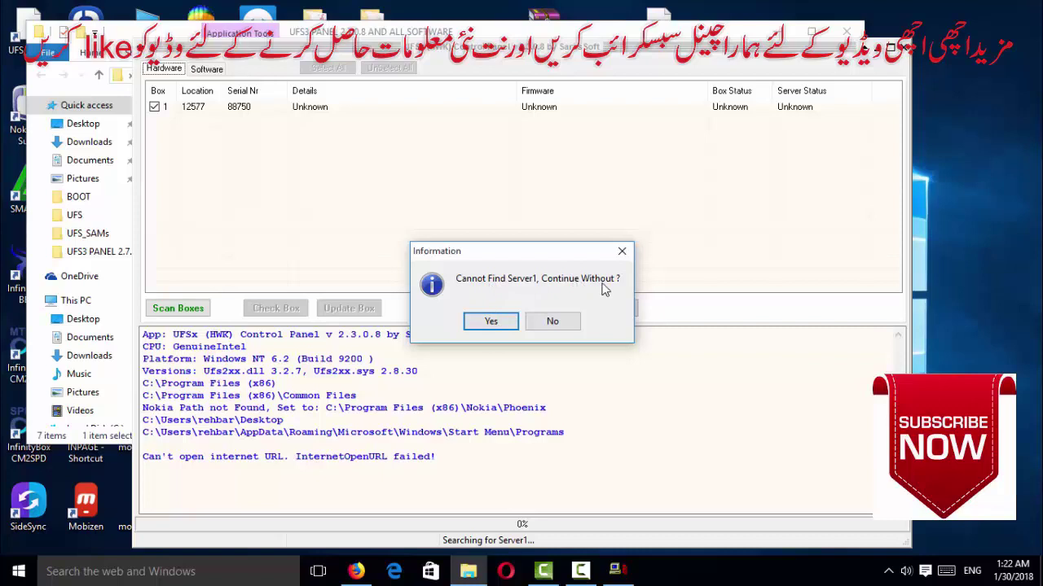
- Continue without Server1 in the UFSx (HWK) Control Panel and check the detected box
click(491, 322)
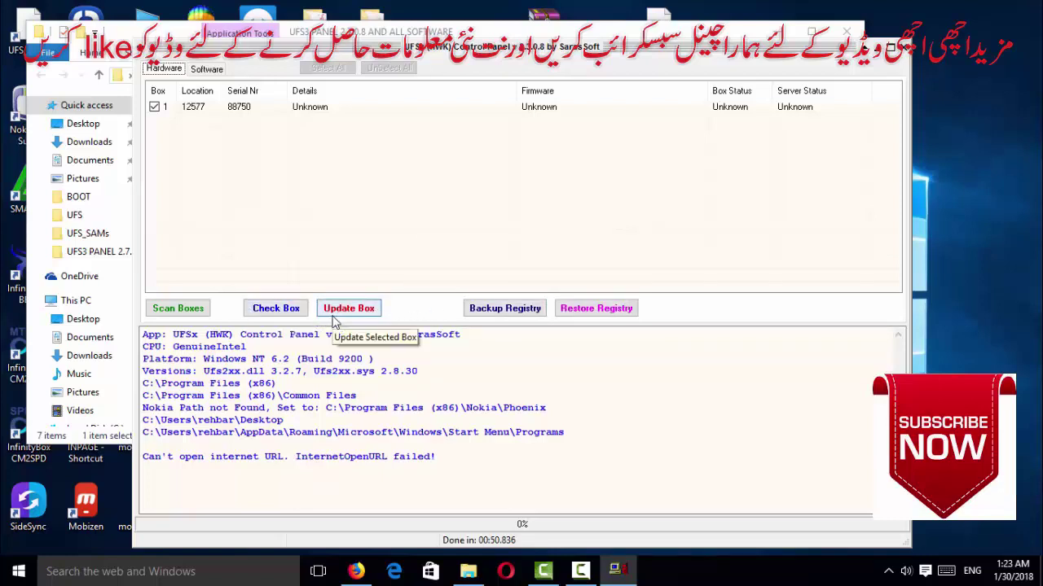
click(278, 311)
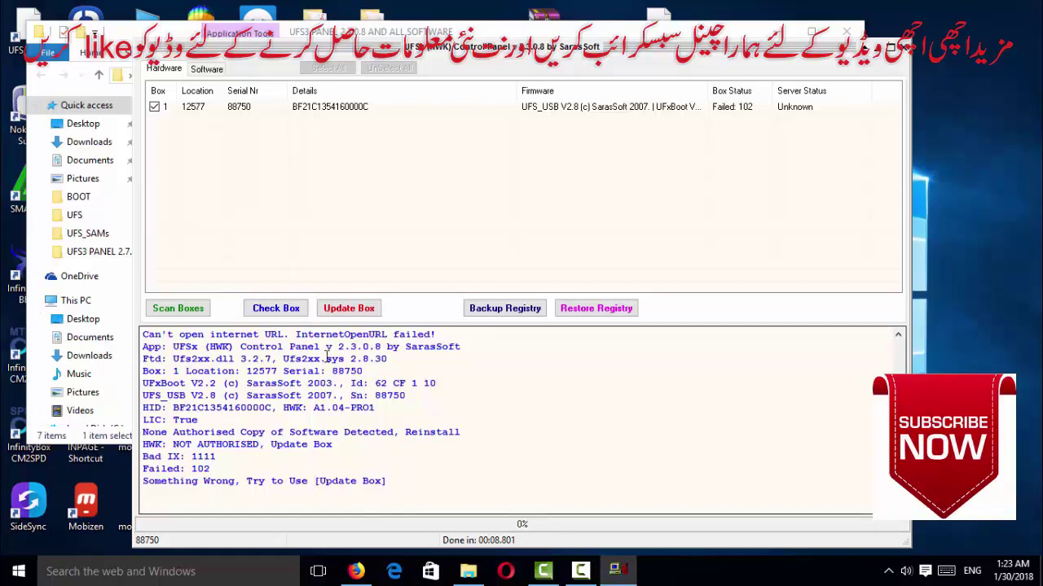
- Update the selected box and highlight the last line of the log
click(338, 313)
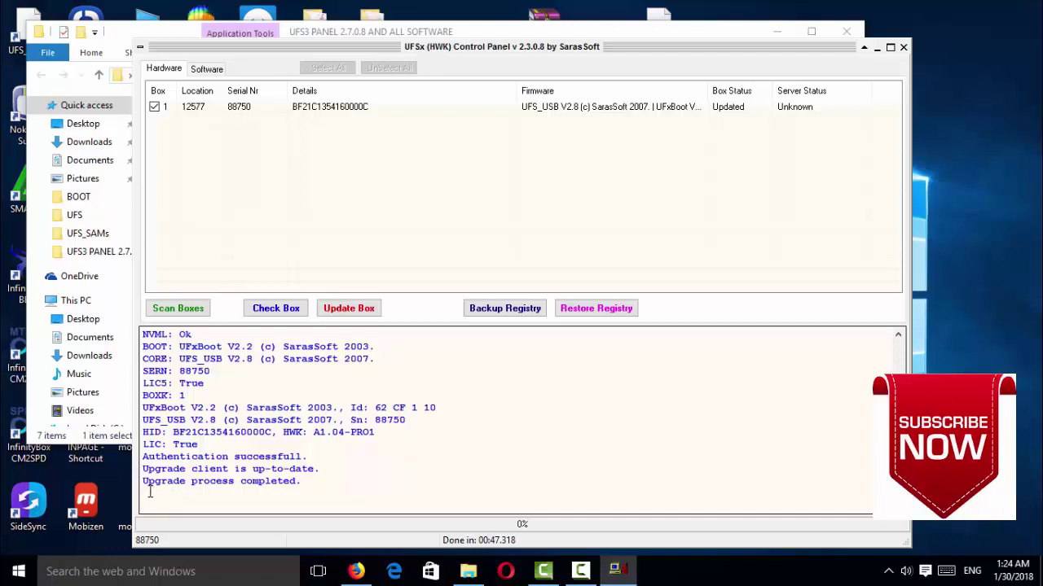
drag(144, 481, 310, 494)
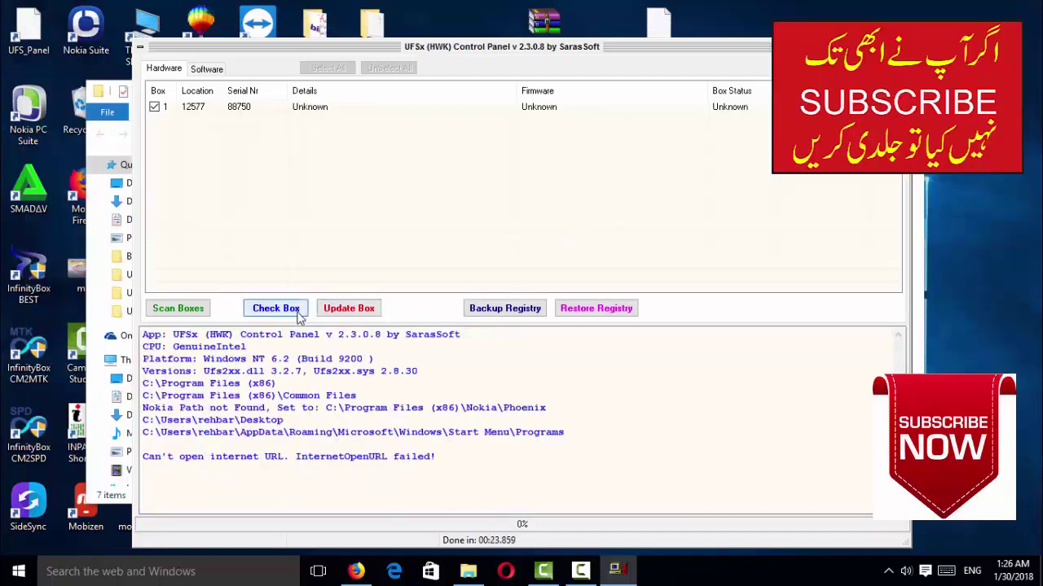
- Check the box again and run Install / Auth. for the software using the preset install paths
click(275, 308)
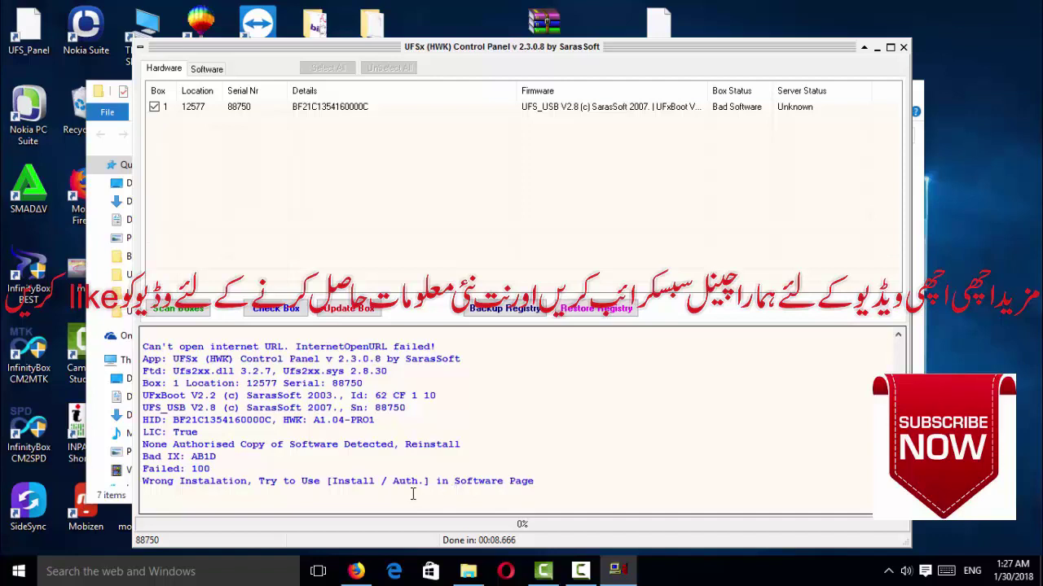
click(203, 71)
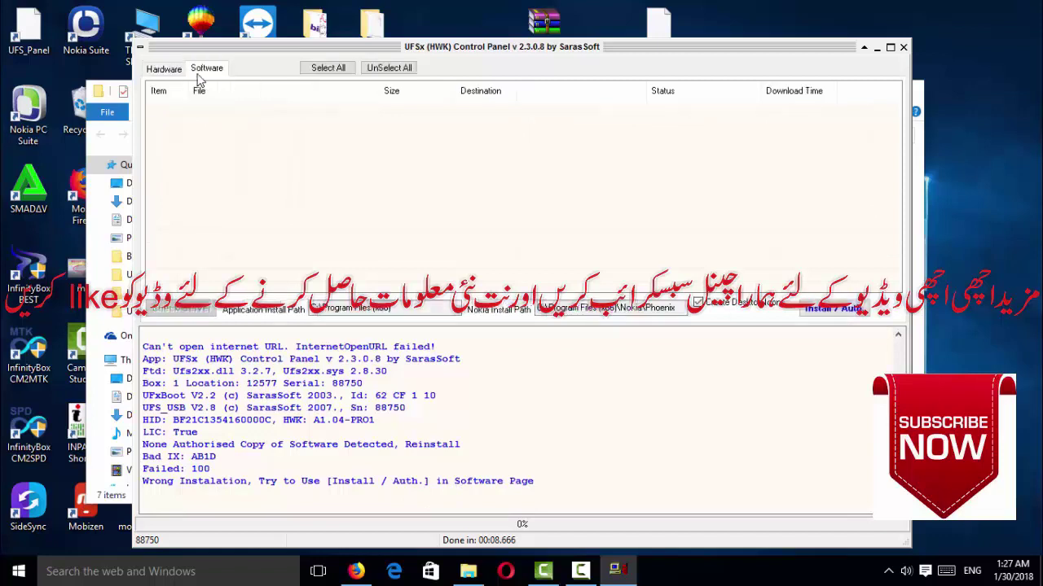
click(811, 317)
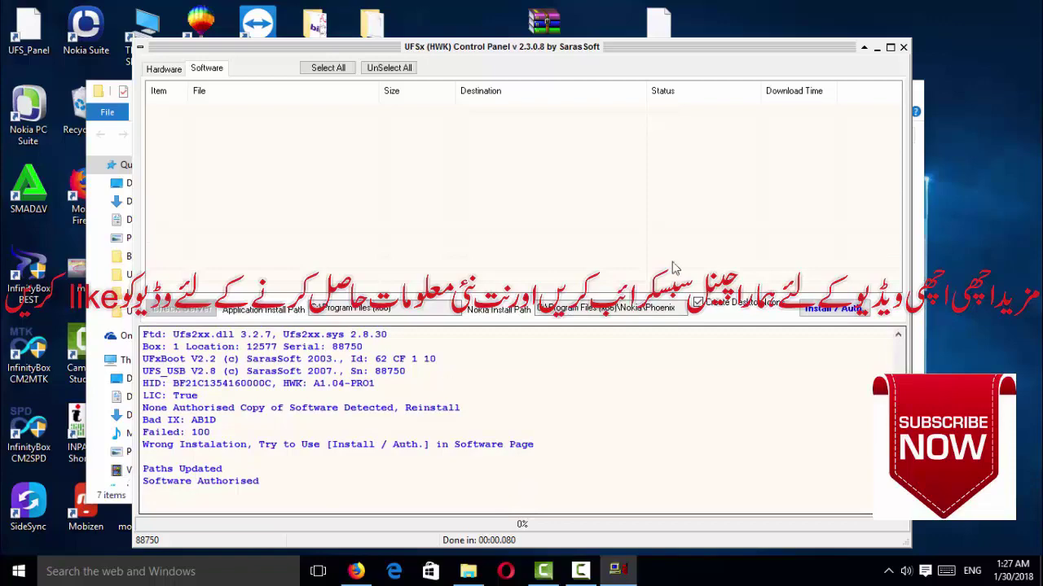
- Close the control panel and open the Nokia\Phoenix folder inside Program Files (x86) on Local Disk (C:)
click(902, 50)
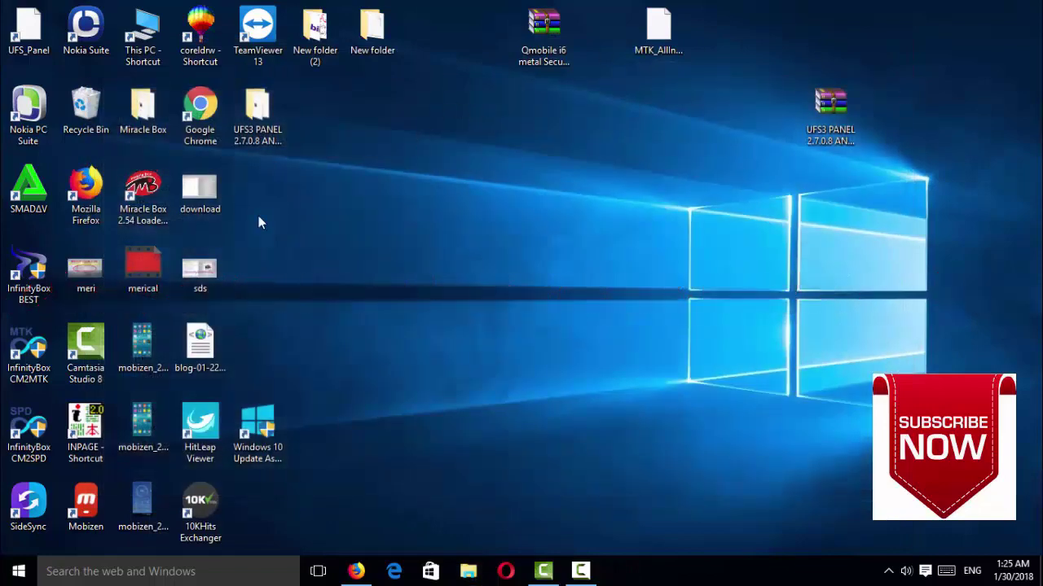
double_click(138, 51)
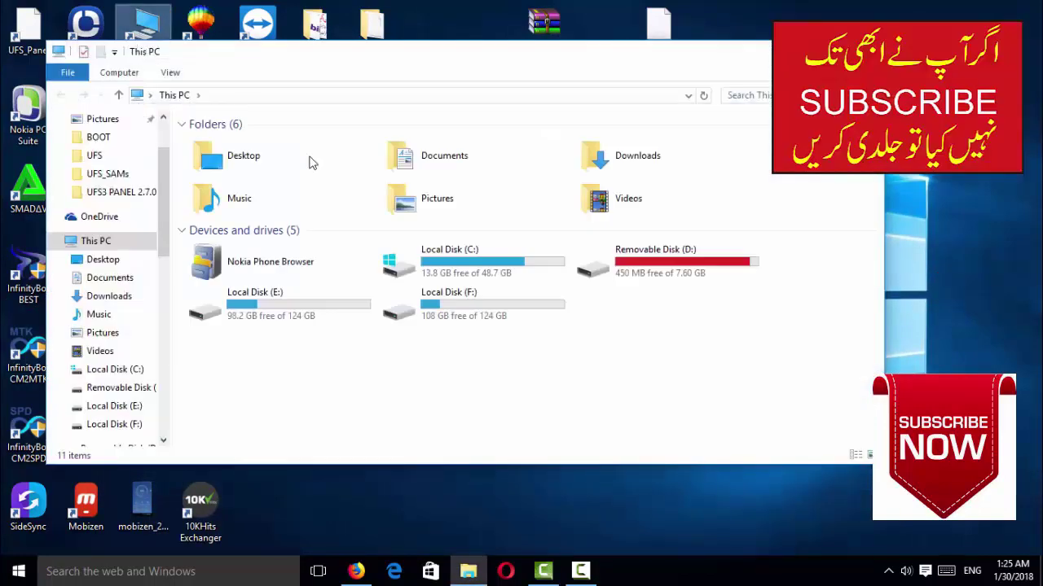
double_click(424, 257)
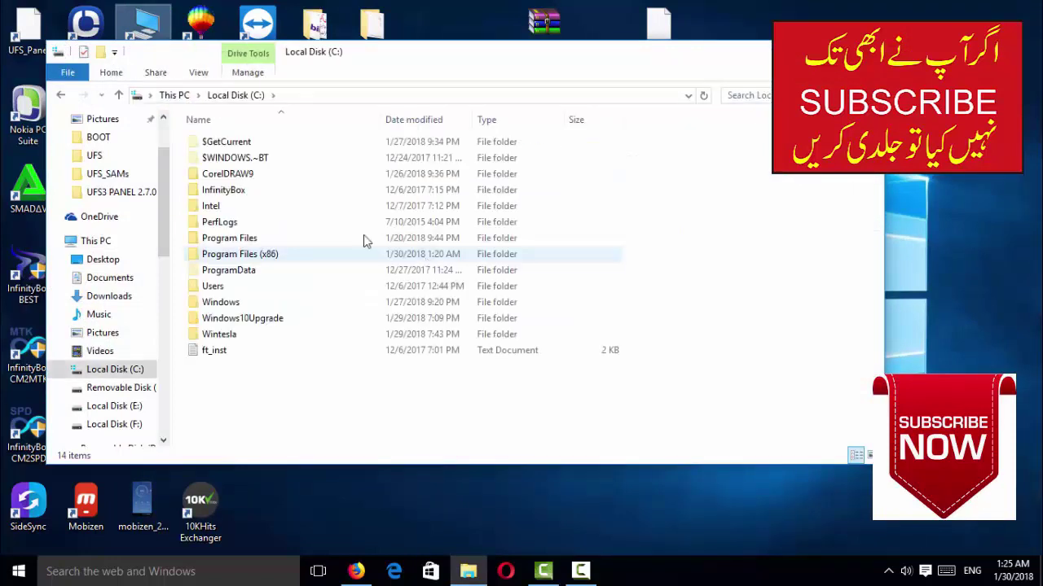
double_click(293, 257)
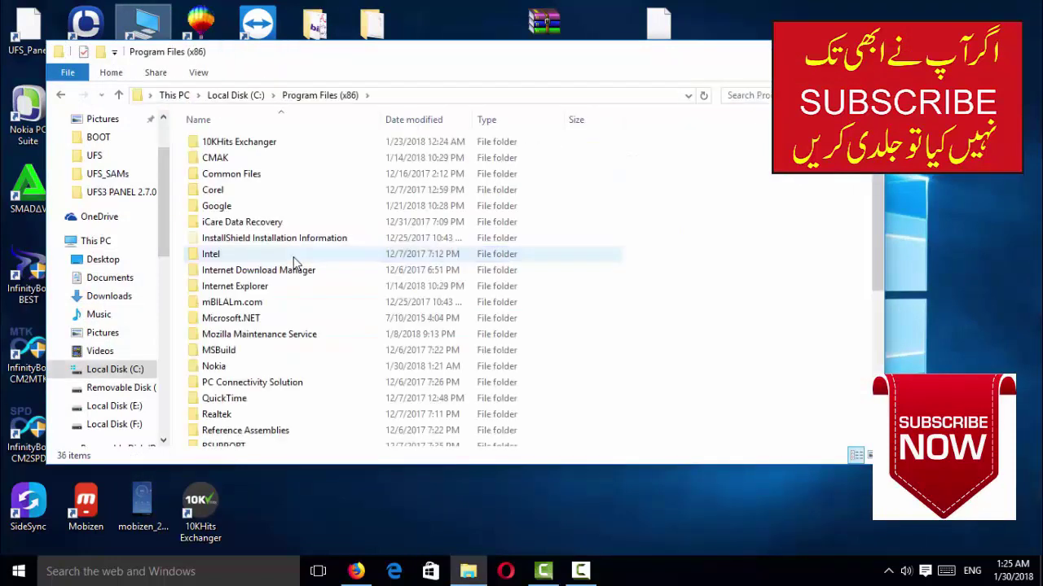
click(211, 372)
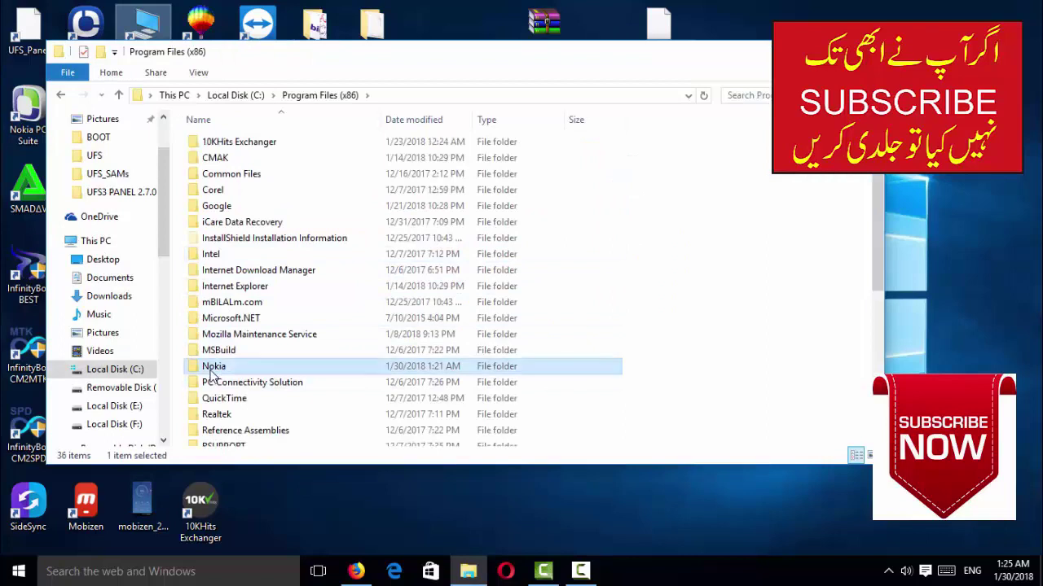
double_click(211, 371)
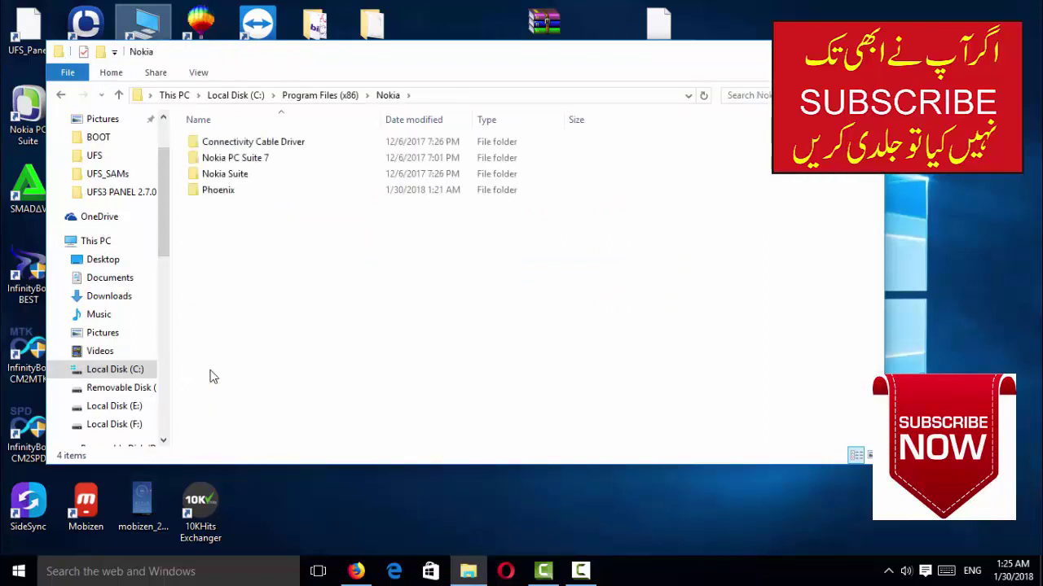
double_click(205, 193)
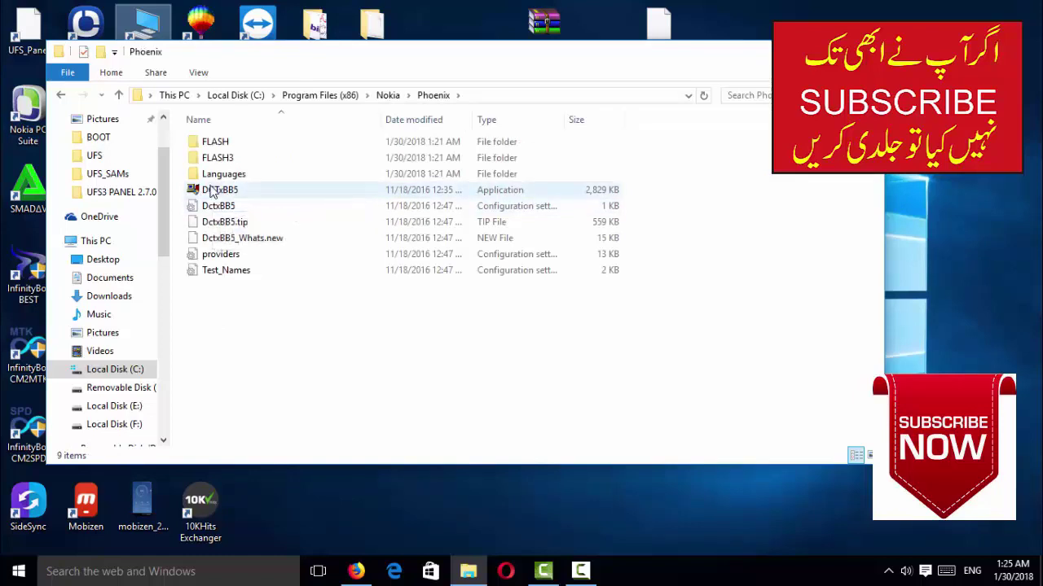
- Send a desktop shortcut for the DCTxBB5 application in the Phoenix folder
click(212, 191)
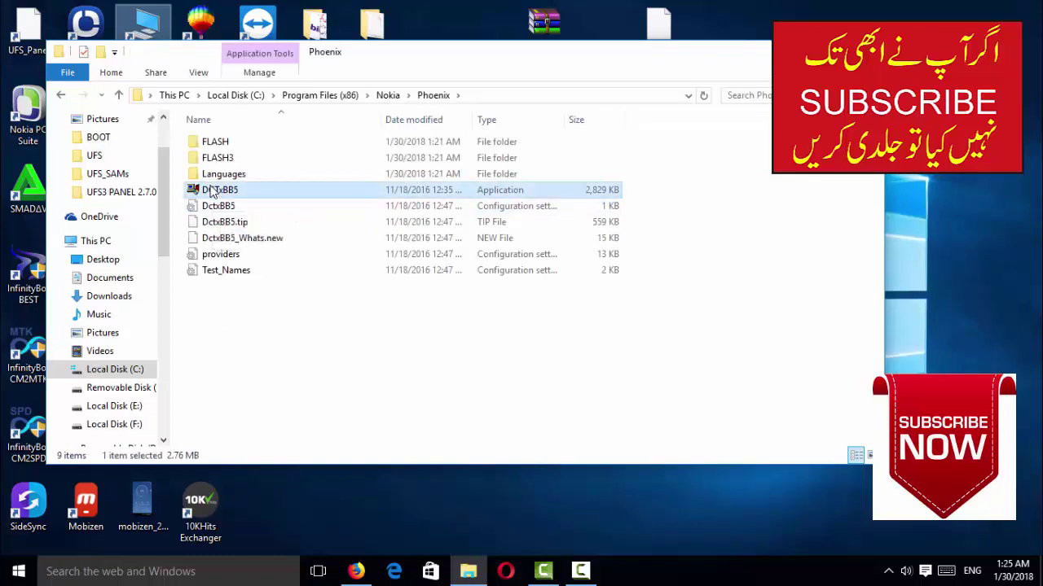
right_click(212, 190)
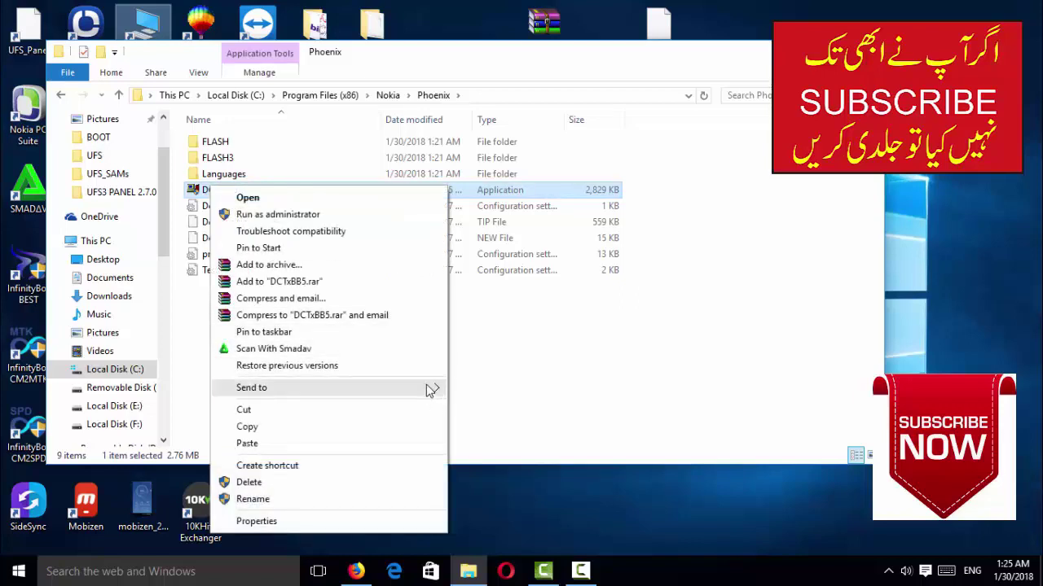
mouse_move(431, 389)
click(494, 406)
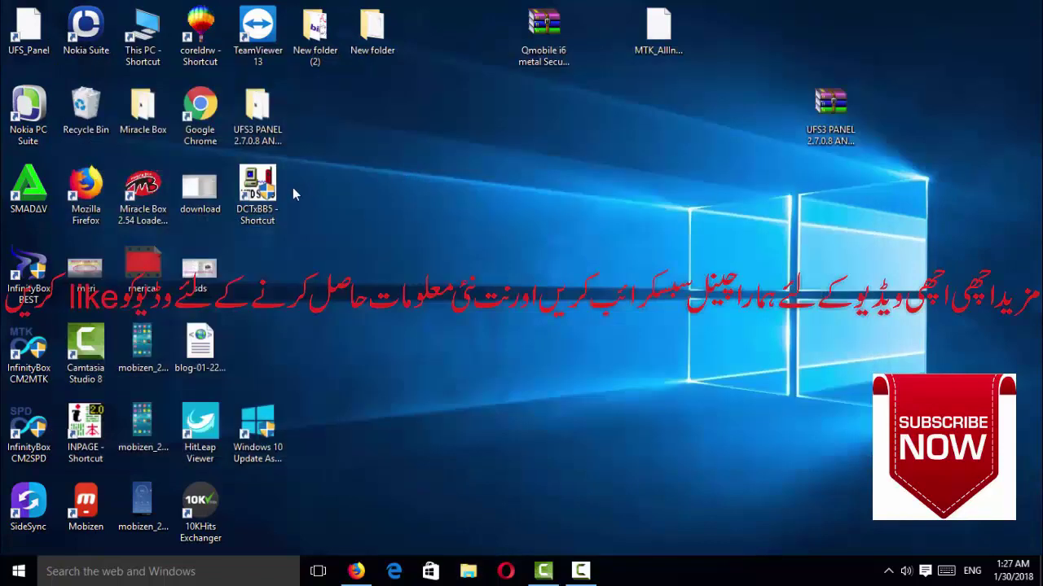
- Launch DCTxBB5 from its desktop shortcut and connect the UFS box
double_click(273, 202)
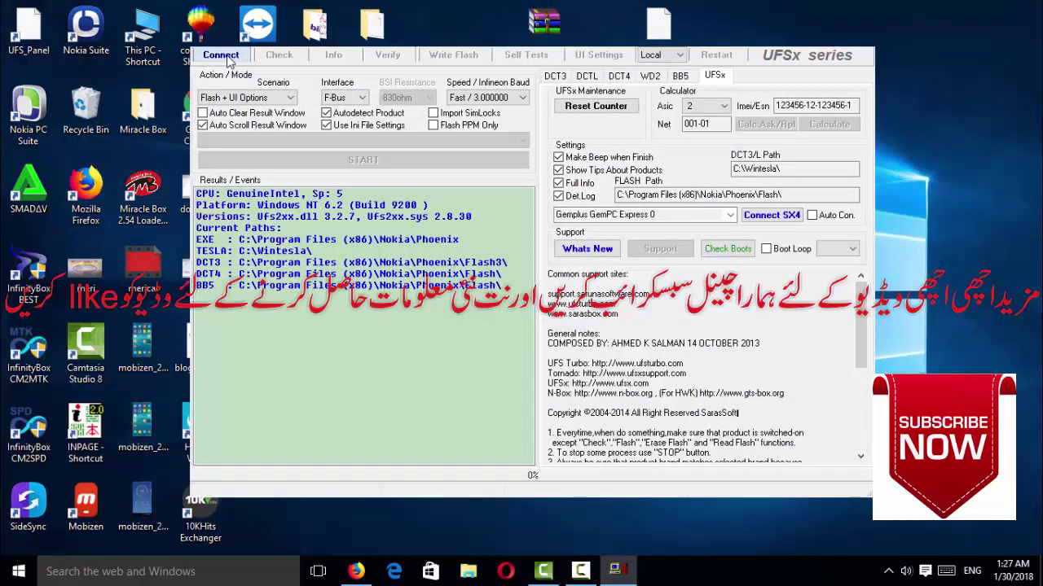
click(222, 56)
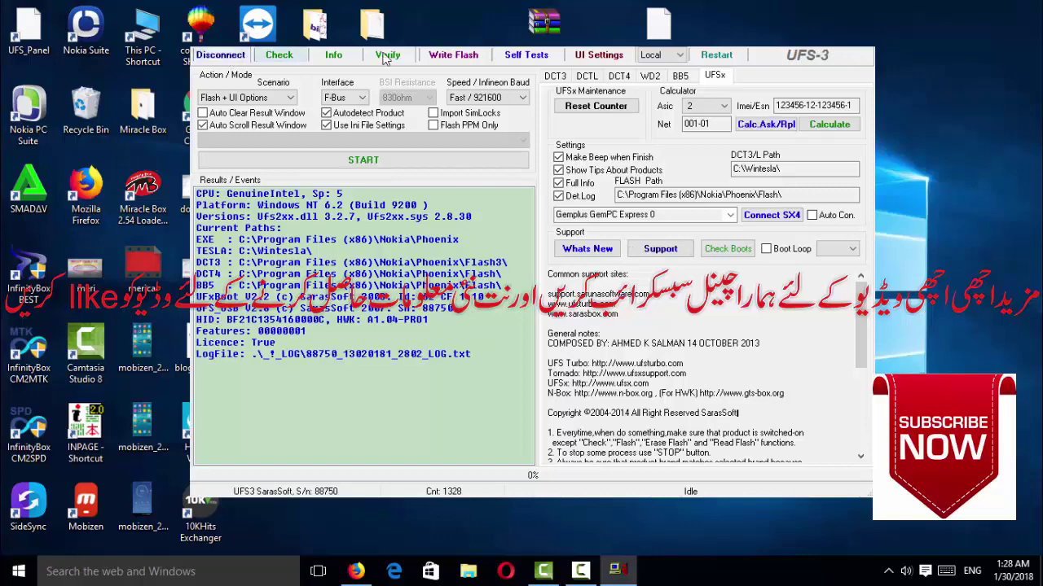
- Look through the supported DCT4 product list, then close the list without choosing a model
click(621, 76)
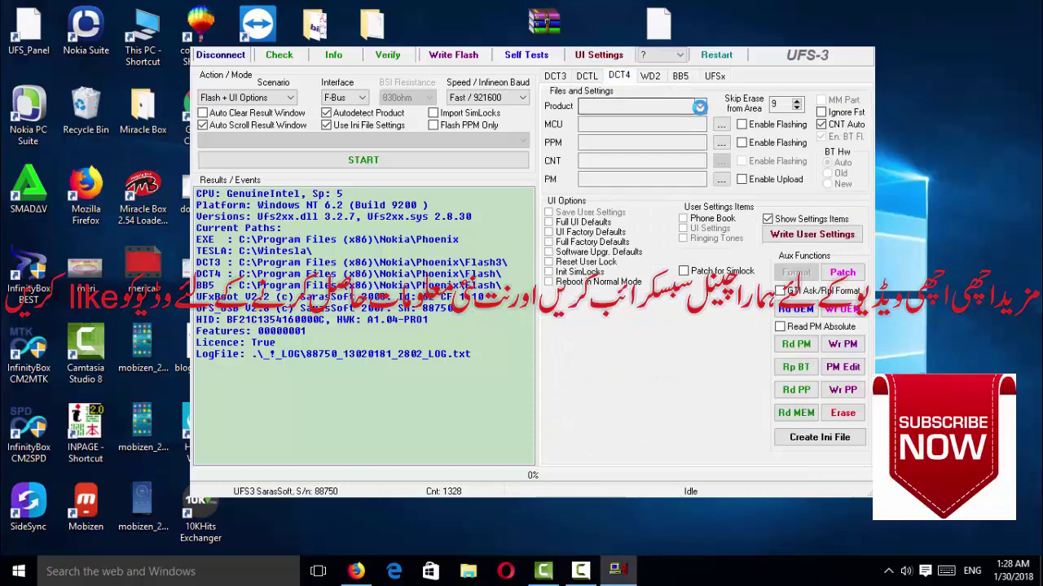
click(699, 106)
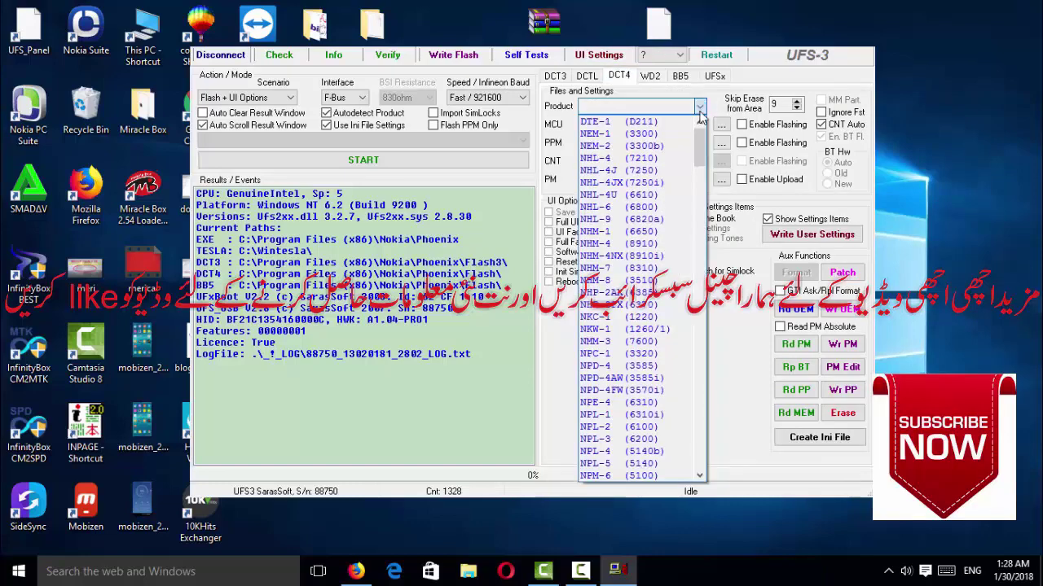
drag(702, 141, 697, 242)
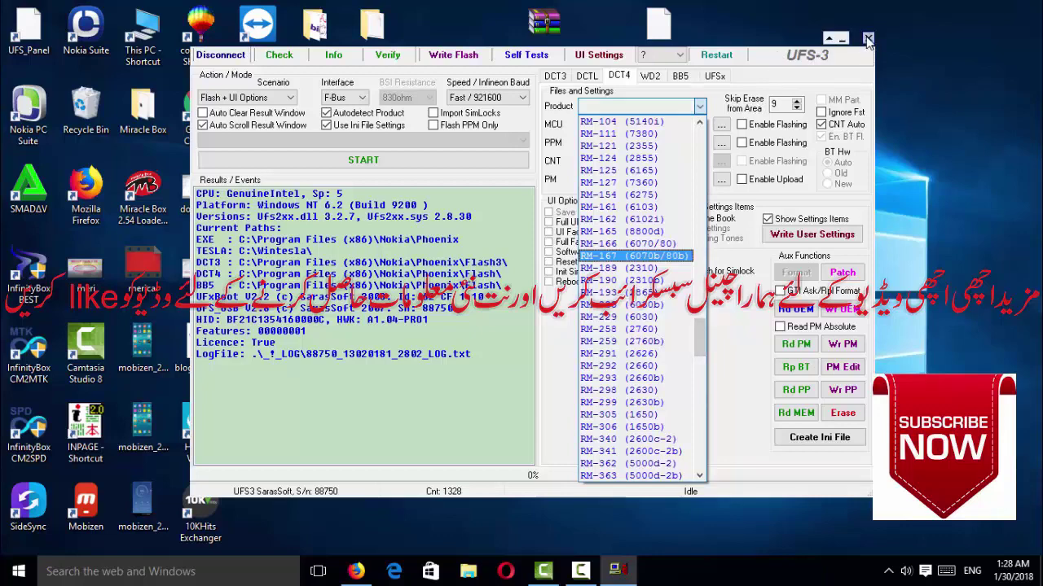
click(867, 41)
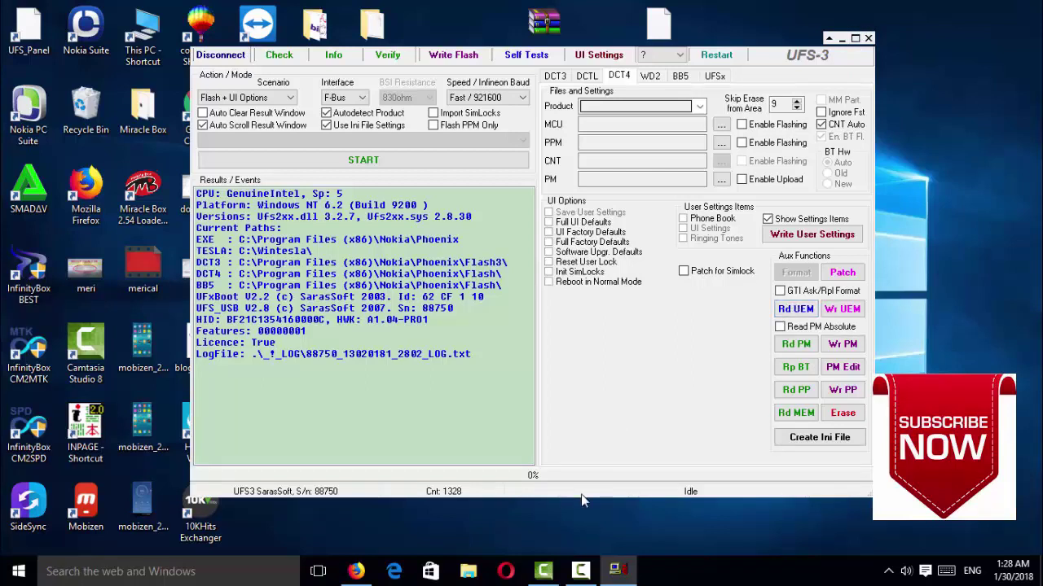
click(582, 571)
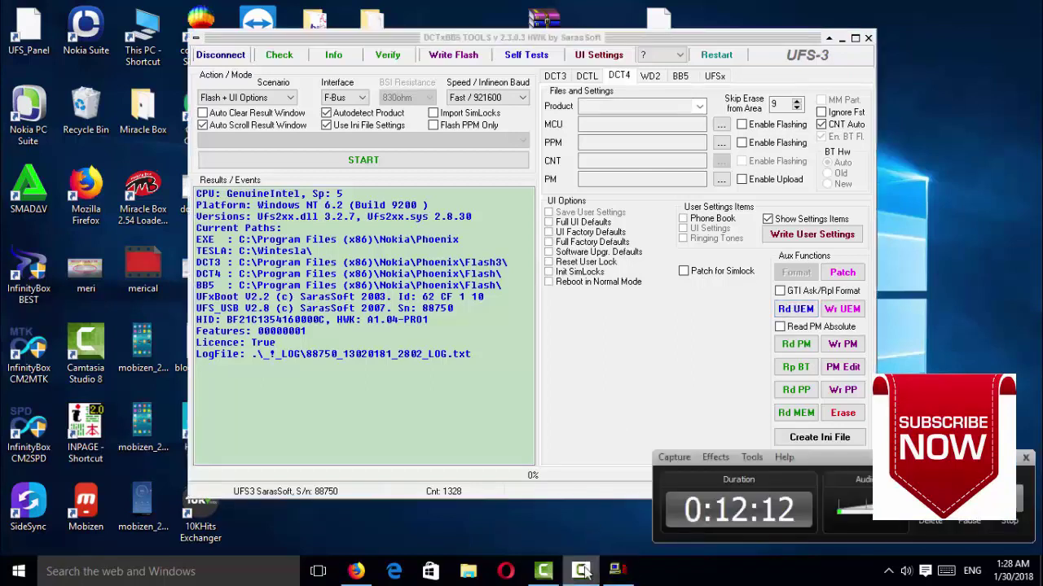